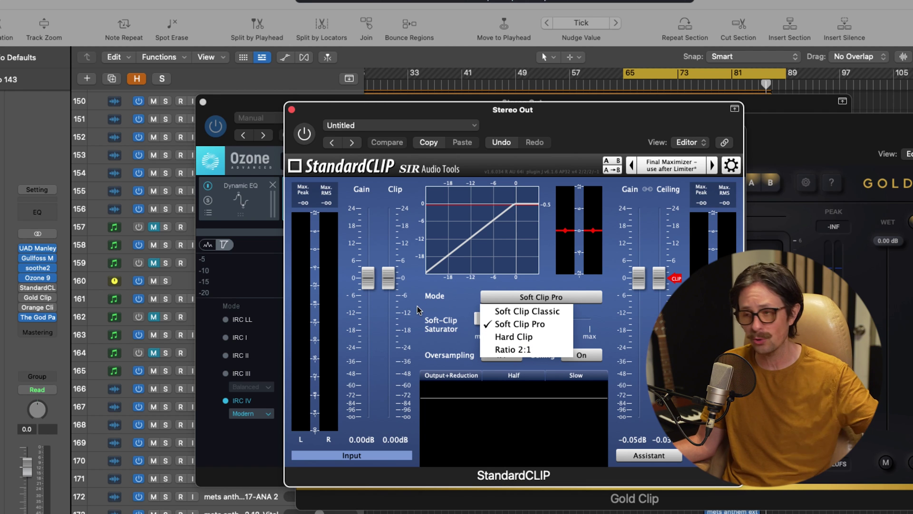
- Set StandardCLIP to Soft Clip Classic mode and lower the Clip threshold to -0.60 dB
{"action": "left_click", "coordinate": [527, 311]}
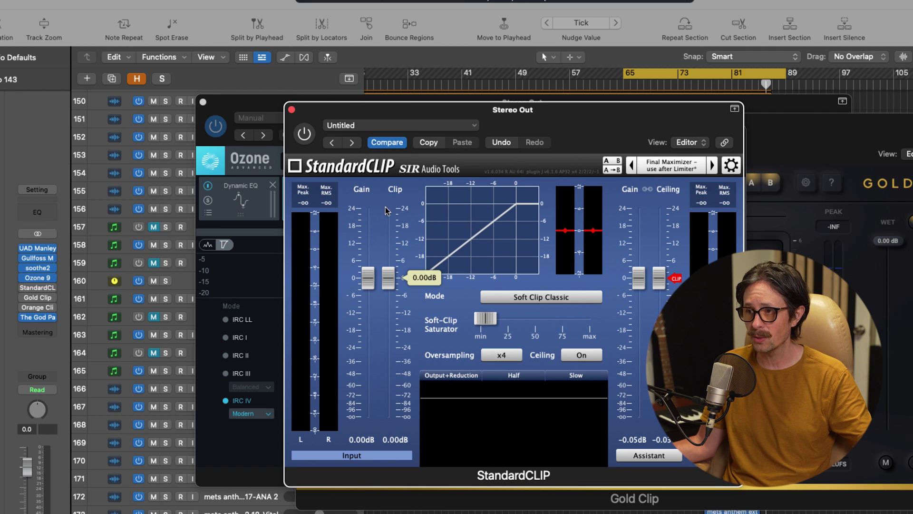
{"action": "left_click_drag", "start_coordinate": [394, 281], "coordinate": [394, 282]}
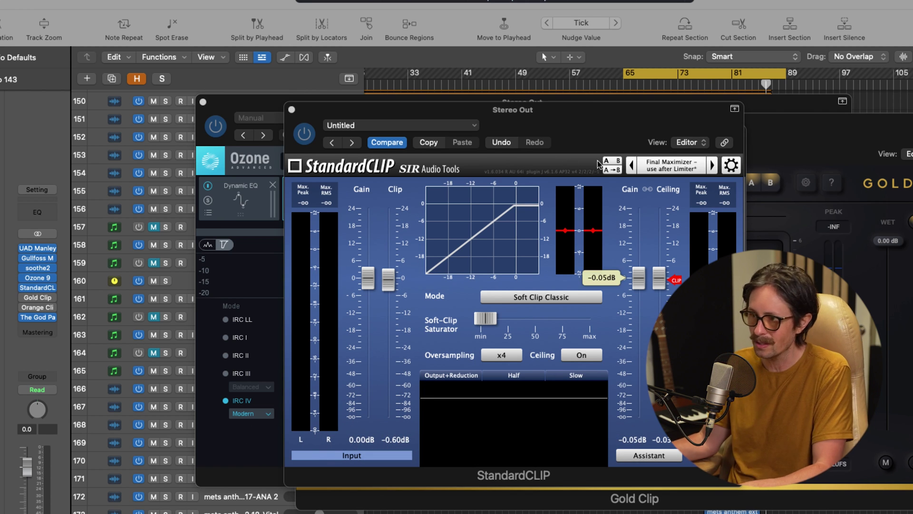
- Switch StandardCLIP to Hard Clip mode, reposition its window clear of the other plugins, and start playback
{"action": "left_click", "coordinate": [524, 297]}
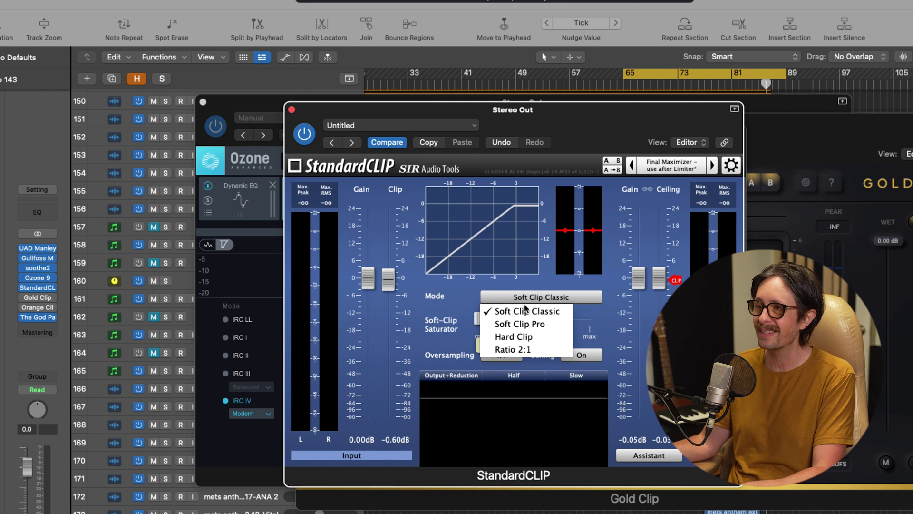
{"action": "left_click", "coordinate": [523, 336]}
{"action": "left_click_drag", "start_coordinate": [557, 110], "coordinate": [412, 13]}
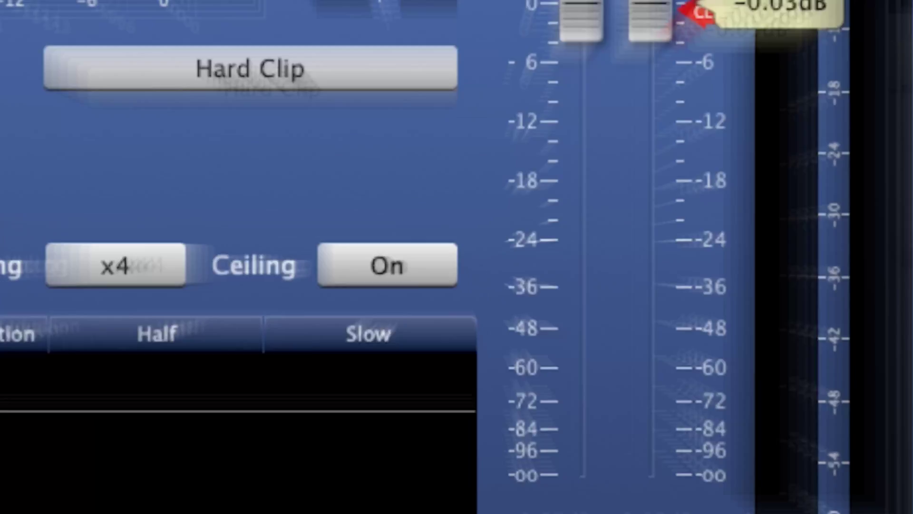
{"action": "left_click", "coordinate": [843, 254]}
{"action": "key", "text": "space"}
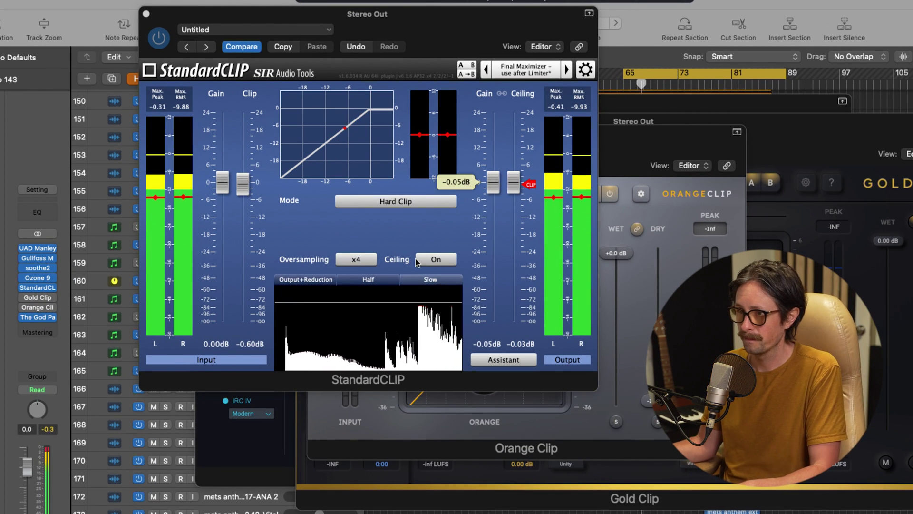
- Adjust StandardCLIP's Clip threshold during playback, trying -3.40 dB and -2.80 dB before settling on -2.20 dB
{"action": "mouse_move", "coordinate": [239, 189]}
{"action": "mouse_move", "coordinate": [240, 189]}
{"action": "left_mouse_down"}
{"action": "mouse_move", "coordinate": [259, 211]}
{"action": "mouse_move", "coordinate": [244, 194]}
{"action": "left_mouse_up"}
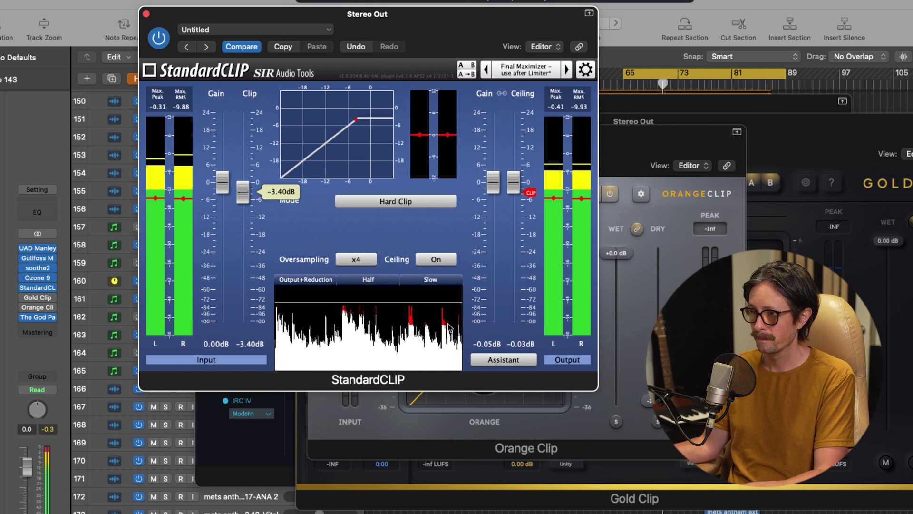
{"action": "left_click_drag", "start_coordinate": [241, 199], "coordinate": [242, 197]}
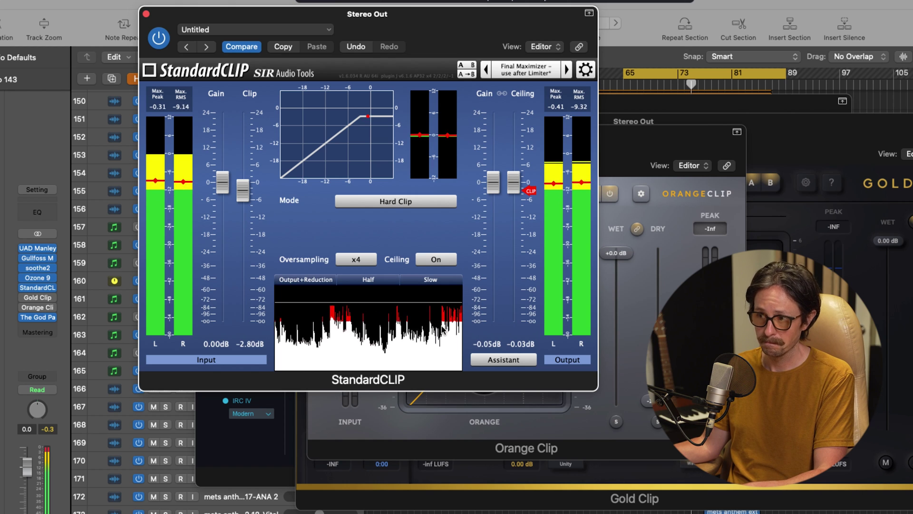
{"action": "left_click_drag", "start_coordinate": [243, 193], "coordinate": [244, 191]}
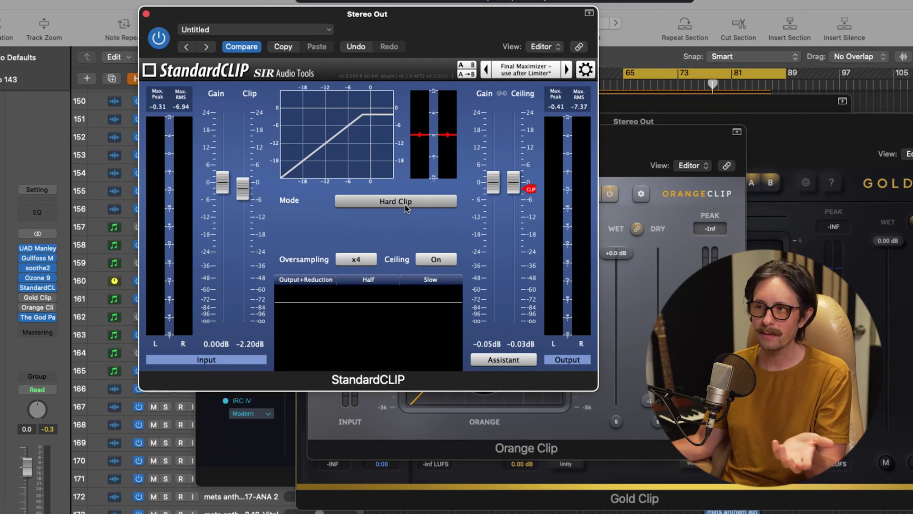
- Change StandardCLIP's mode to Soft Clip Pro and start playback to hear it
{"action": "left_click", "coordinate": [407, 205]}
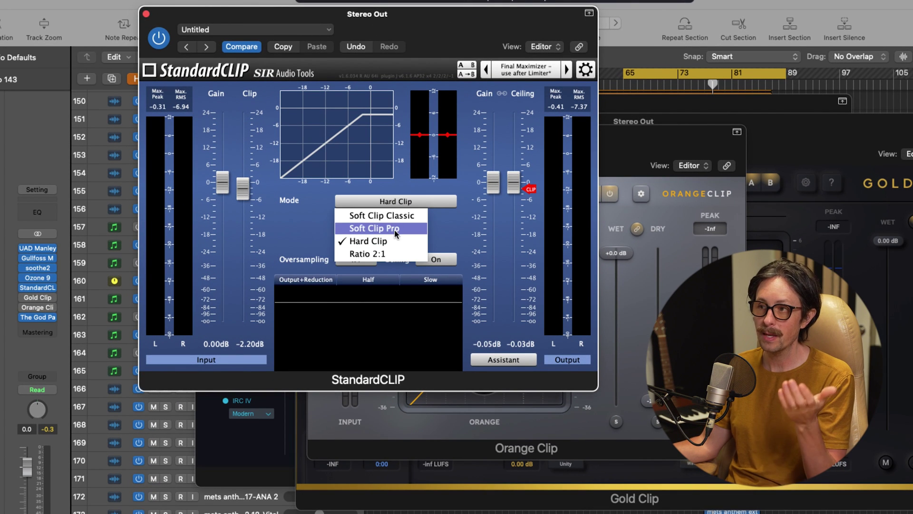
{"action": "left_click", "coordinate": [394, 229]}
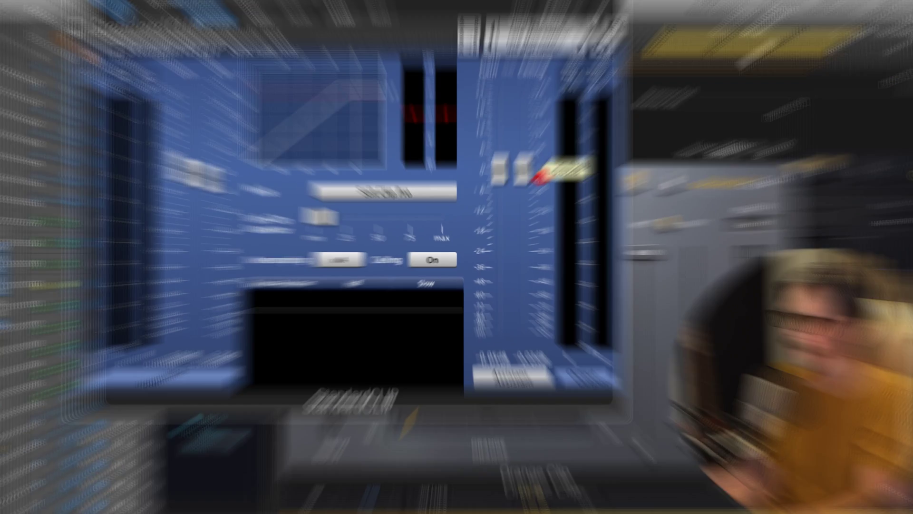
{"action": "key", "text": "space"}
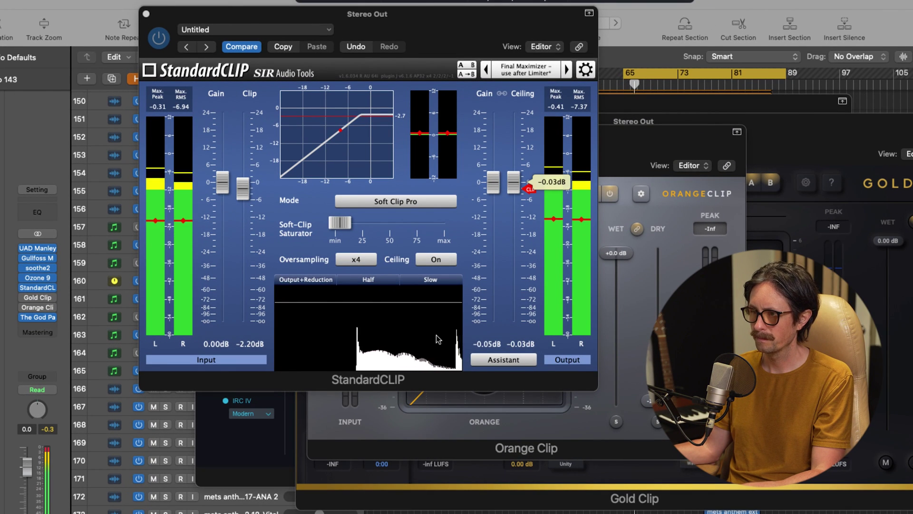
- Reset StandardCLIP's Clip threshold to 0.00 dB and raise the Soft-Clip Saturator to about halfway between min and 25
{"action": "left_click", "coordinate": [340, 224]}
{"action": "left_click", "coordinate": [243, 188], "text": "alt"}
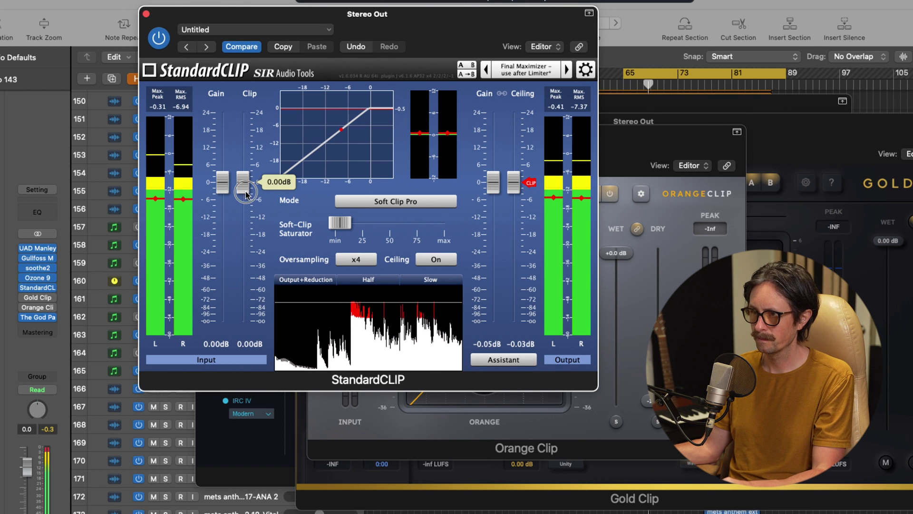
{"action": "left_click_drag", "start_coordinate": [329, 224], "coordinate": [349, 224]}
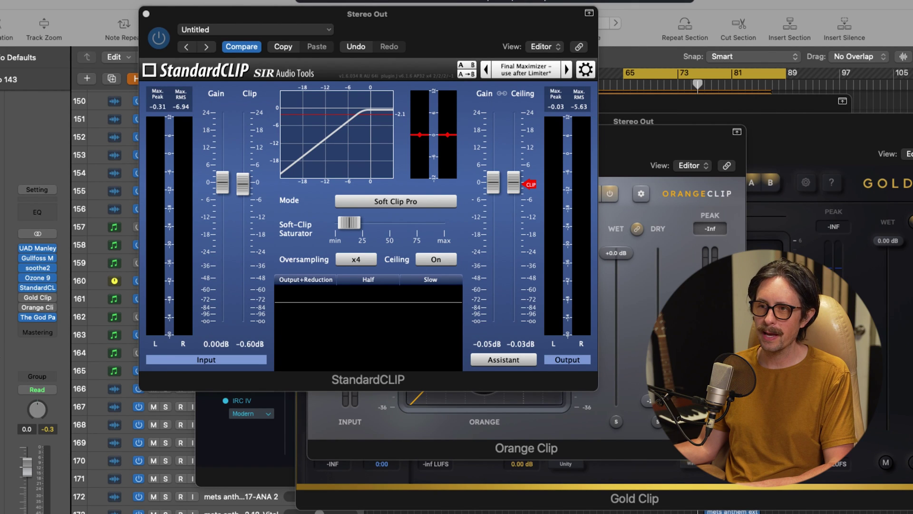
- Bypass StandardCLIP and close its window, leaving the Gold Clip window moved into its place
{"action": "left_click", "coordinate": [23, 287]}
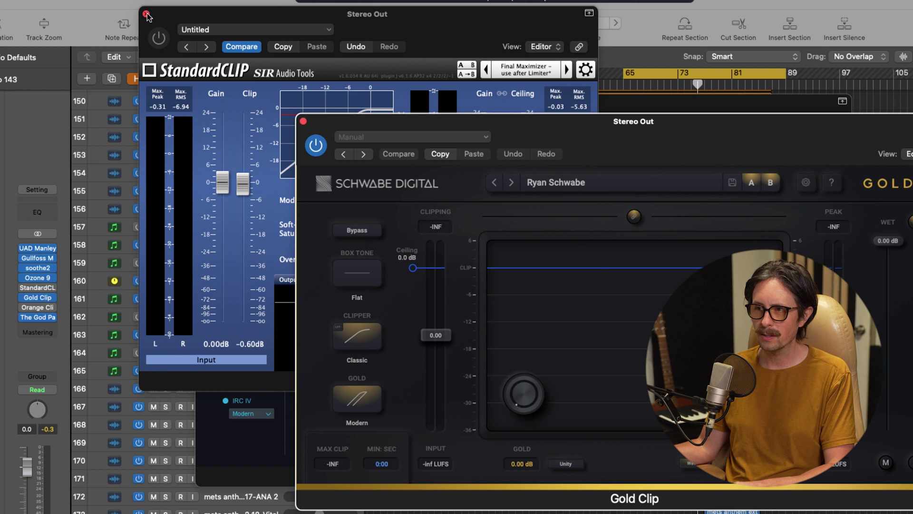
{"action": "left_click", "coordinate": [146, 15]}
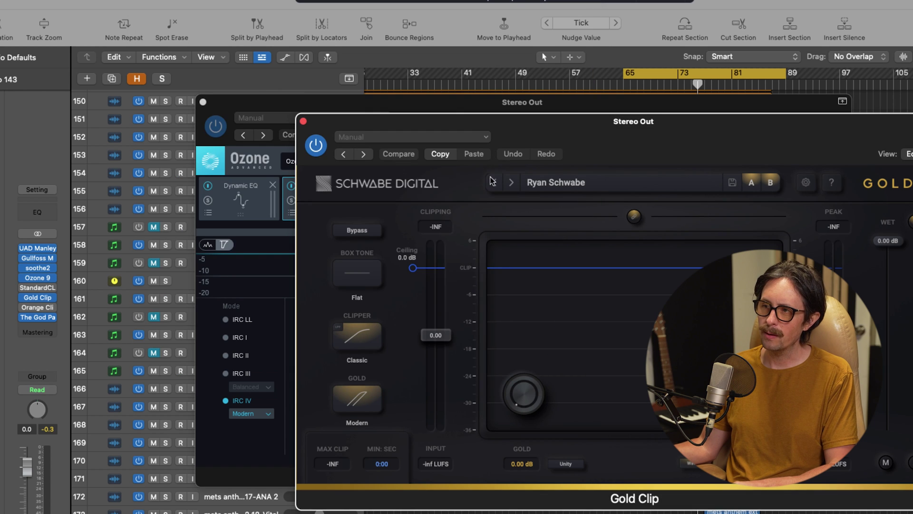
{"action": "left_click_drag", "start_coordinate": [548, 134], "coordinate": [390, 93]}
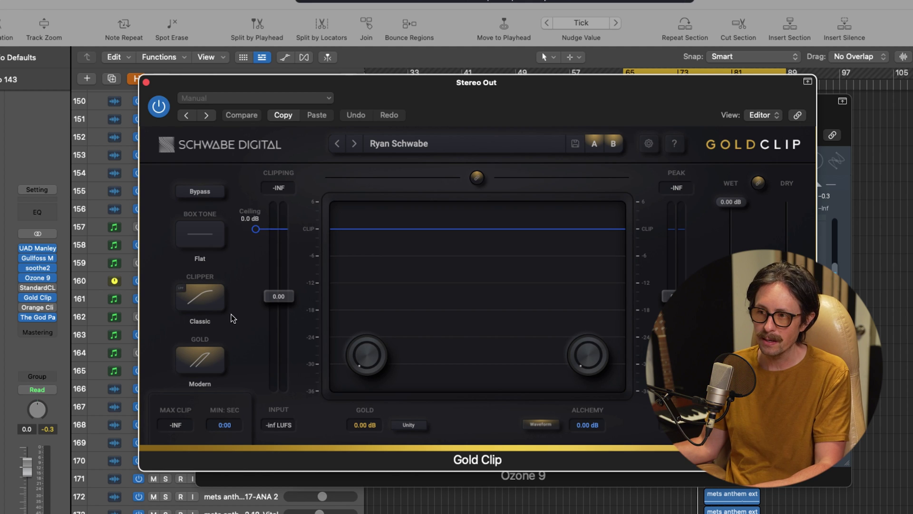
- Set Gold Clip's clipper to Modern, with the ceiling at -0.1 dB and the input gain at 1.81 dB
{"action": "left_click", "coordinate": [213, 293]}
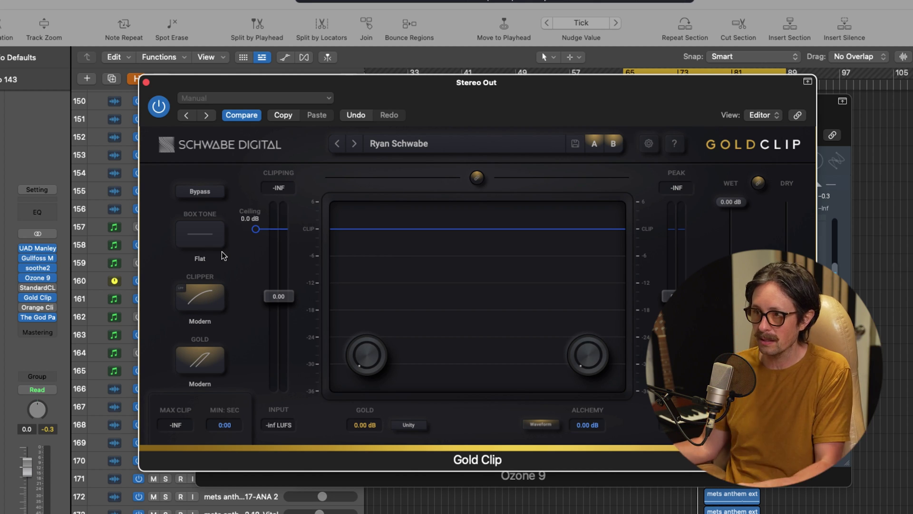
{"action": "left_click_drag", "start_coordinate": [255, 228], "coordinate": [257, 232]}
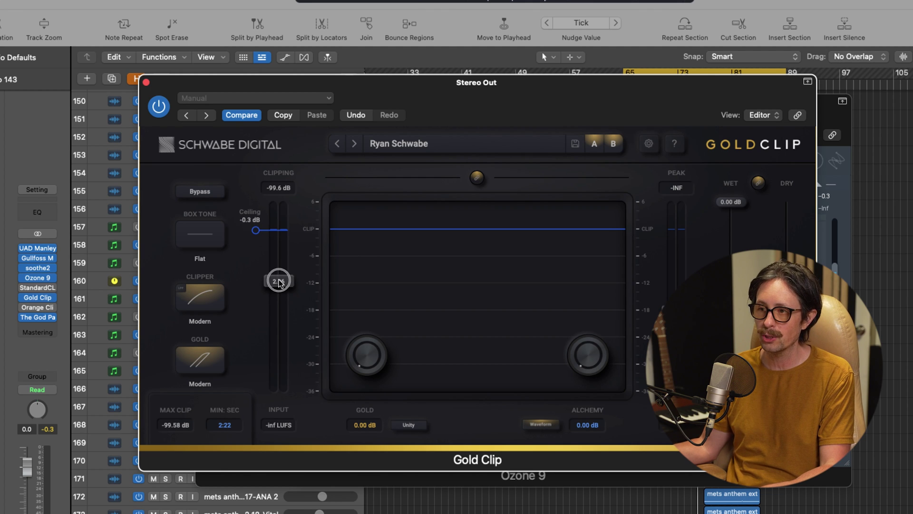
{"action": "left_click_drag", "start_coordinate": [258, 231], "coordinate": [260, 230]}
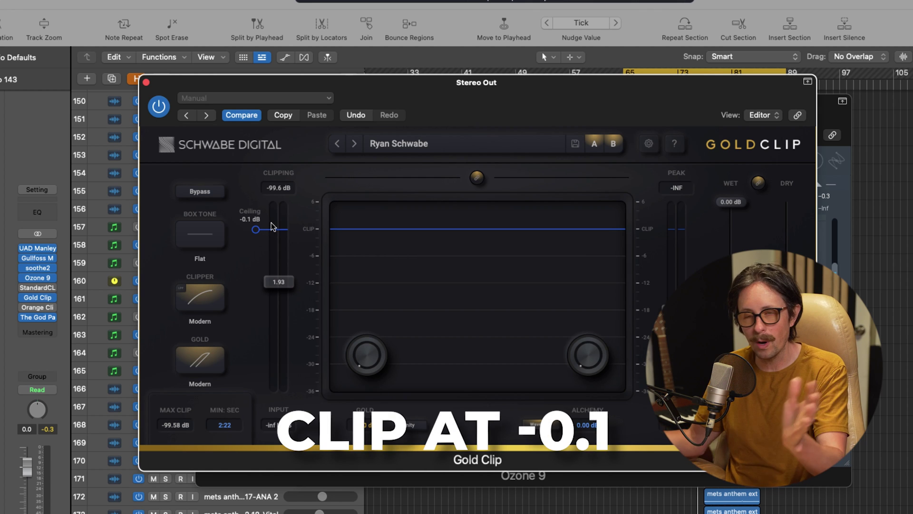
{"action": "mouse_move", "coordinate": [279, 281]}
{"action": "left_mouse_down"}
{"action": "mouse_move", "coordinate": [279, 267]}
{"action": "mouse_move", "coordinate": [284, 285]}
{"action": "left_mouse_up"}
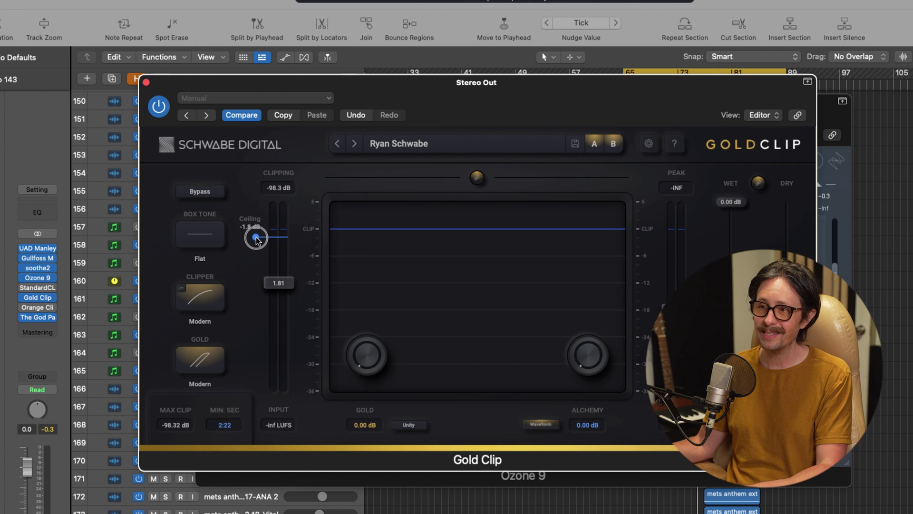
- Reset Gold Clip's input gain to 0.00 and lower the ceiling to -2.9 dB
{"action": "left_click", "coordinate": [275, 282], "text": "alt"}
{"action": "left_click_drag", "start_coordinate": [252, 246], "coordinate": [252, 248]}
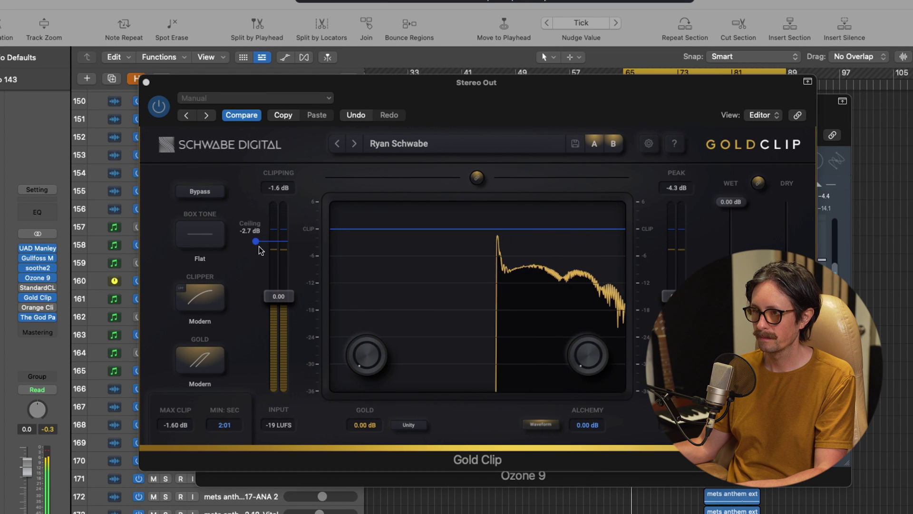
{"action": "mouse_move", "coordinate": [255, 242]}
{"action": "left_mouse_down"}
{"action": "mouse_move", "coordinate": [255, 252]}
{"action": "mouse_move", "coordinate": [255, 242]}
{"action": "left_mouse_up"}
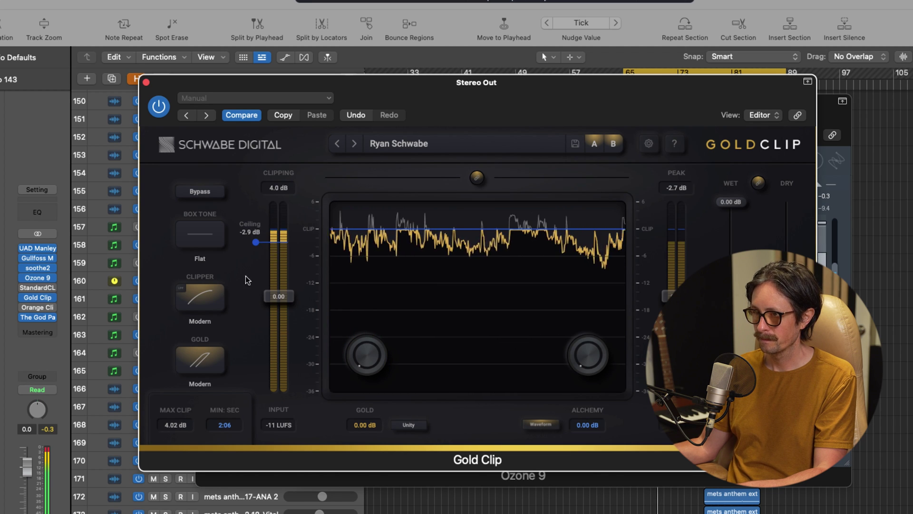
- Compare Gold Clip's Hard and Modern clipper types during playback, finishing on Hard
{"action": "left_click", "coordinate": [212, 294]}
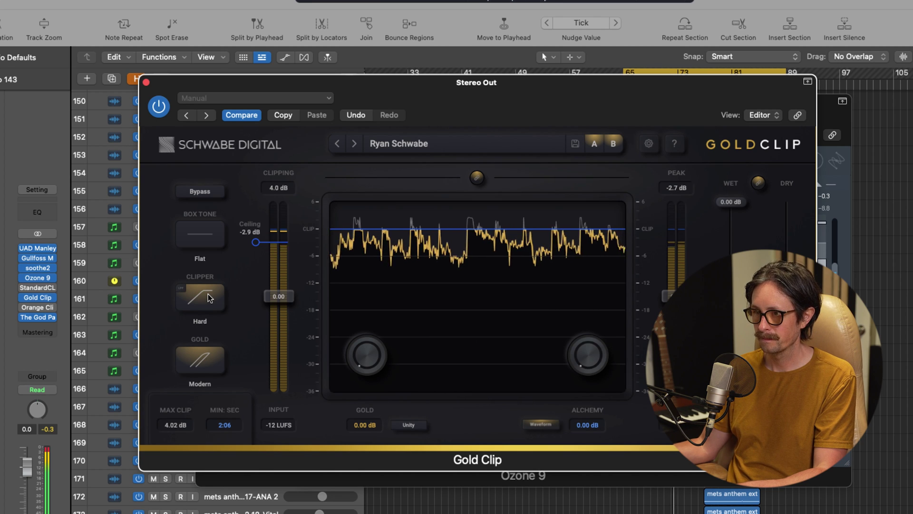
{"action": "left_click", "coordinate": [208, 293]}
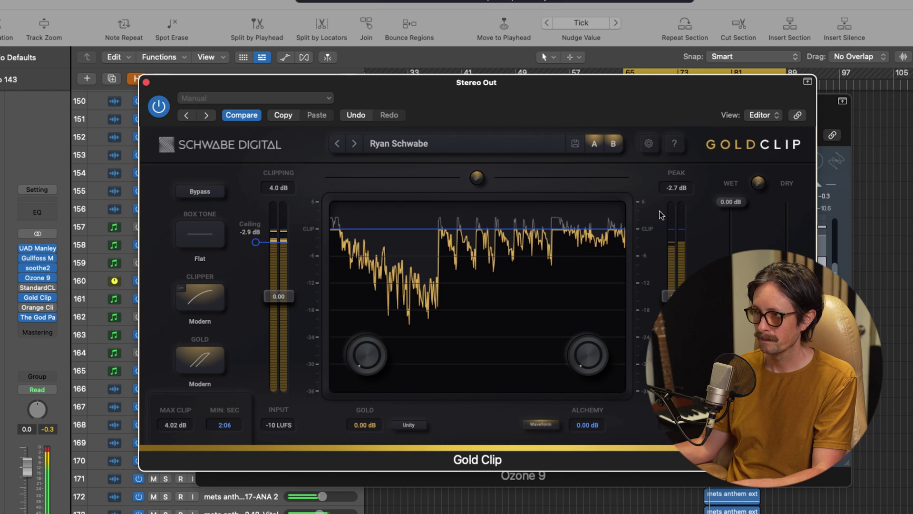
{"action": "left_click", "coordinate": [206, 298]}
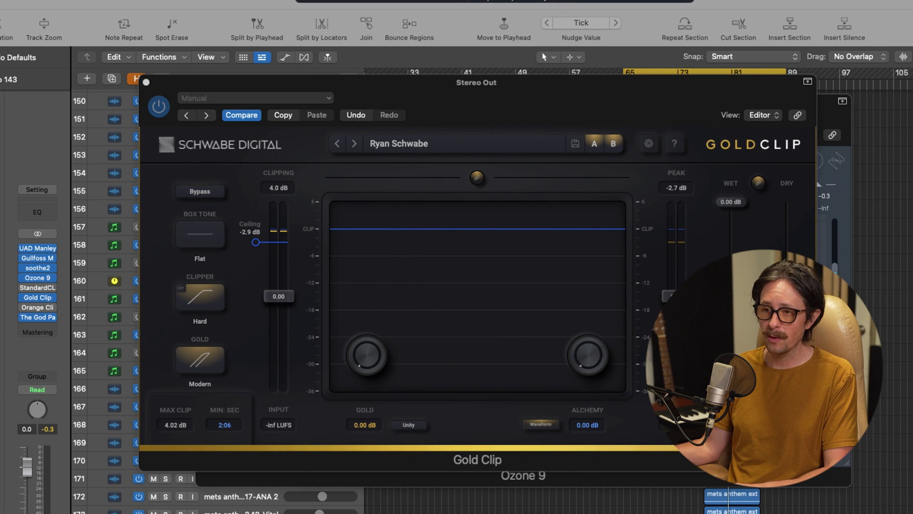
- Bypass Gold Clip on the Stereo Out channel and open the Orange Clip plugin window
{"action": "mouse_move", "coordinate": [24, 308]}
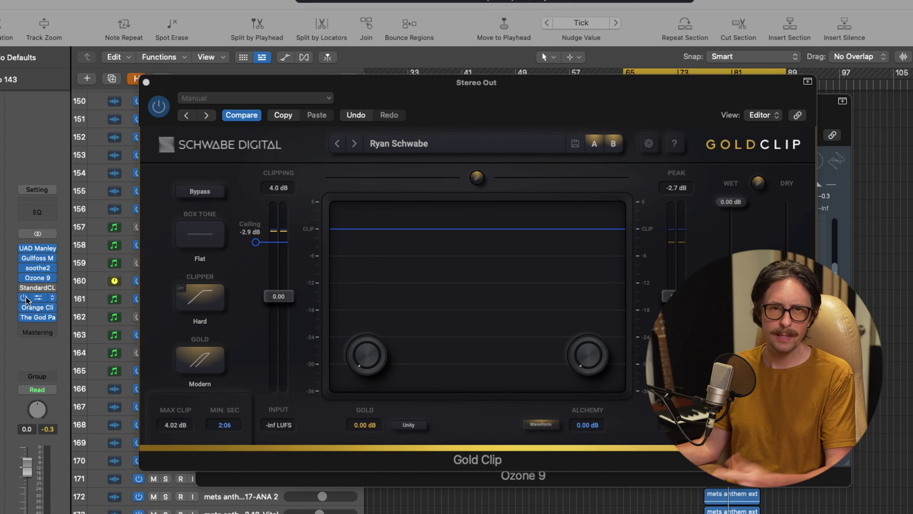
{"action": "left_click", "coordinate": [23, 298]}
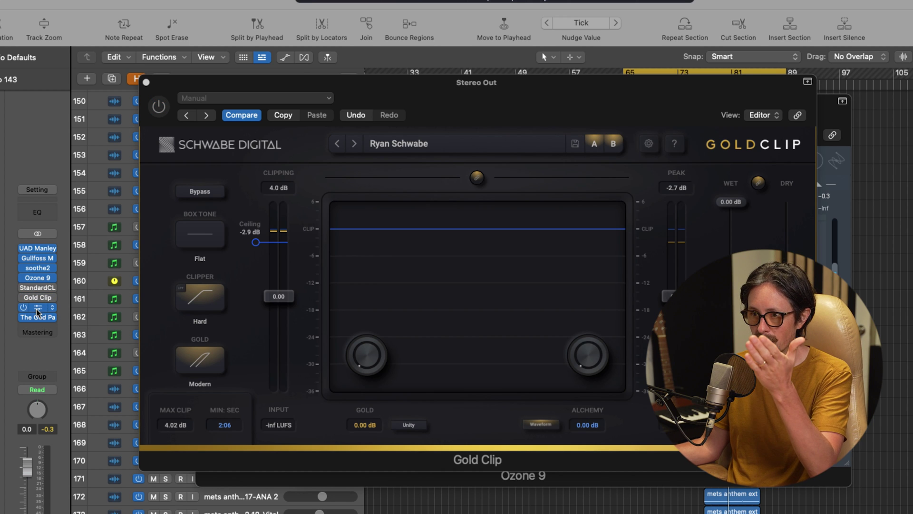
{"action": "left_click", "coordinate": [37, 308]}
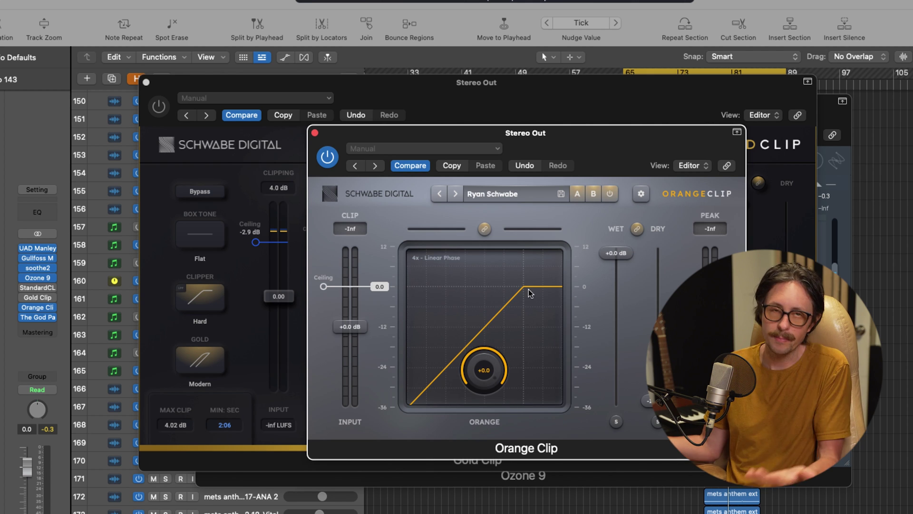
- Soften Orange Clip's clipping curve by lowering the Orange knob to about -3.9
{"action": "left_click_drag", "start_coordinate": [483, 369], "coordinate": [482, 376]}
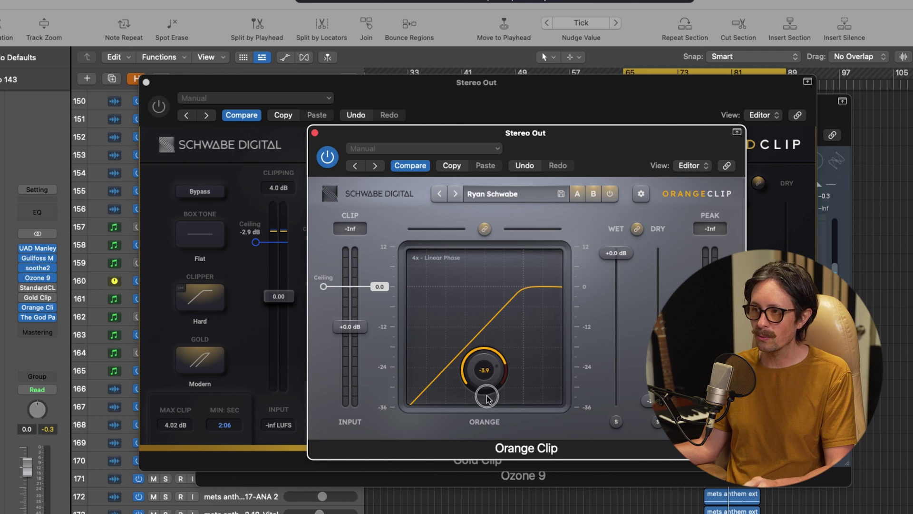